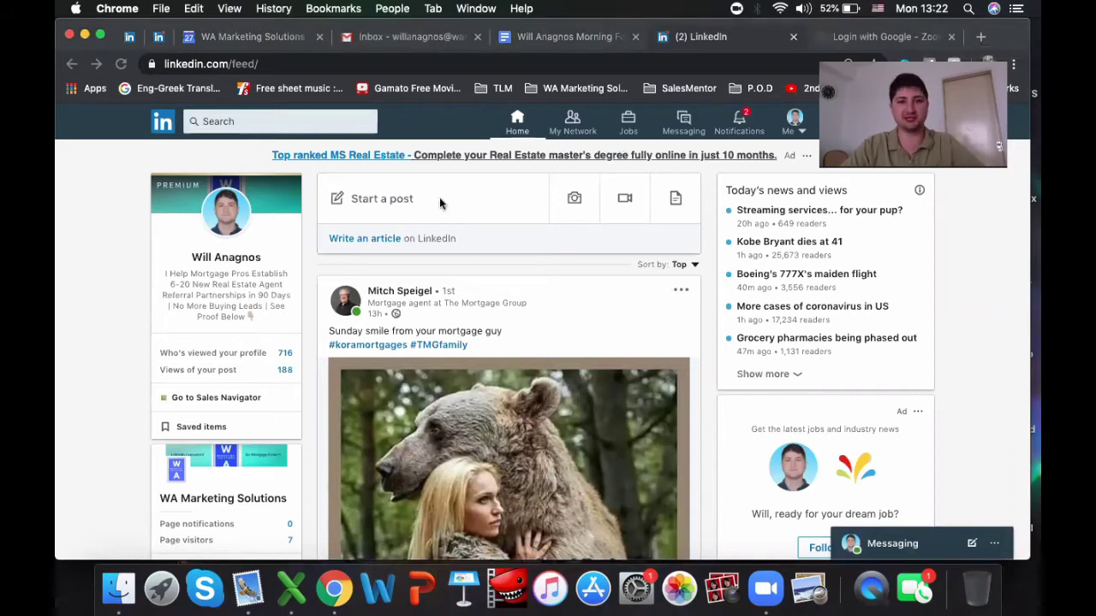
Open the full connections list from My Network to reach the 4,019 1st-degree connections
click(450, 117)
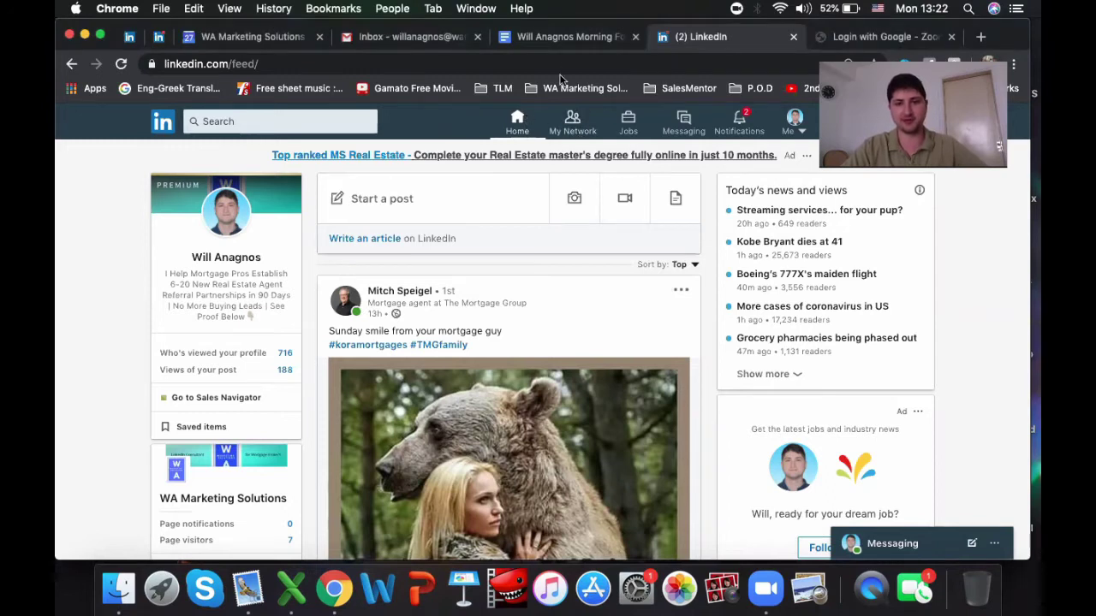
click(576, 128)
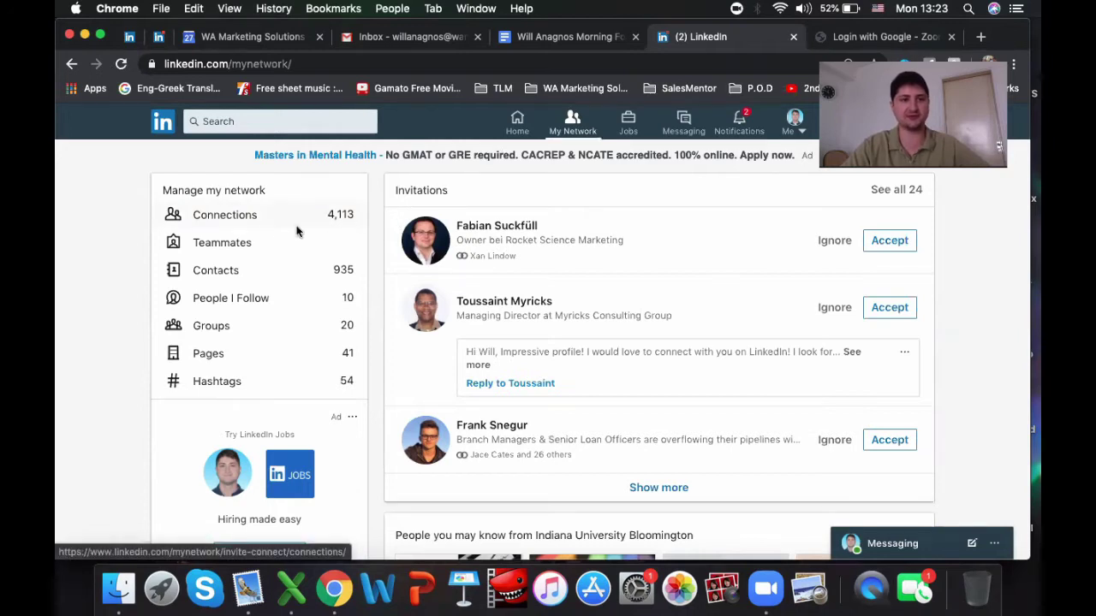
click(224, 215)
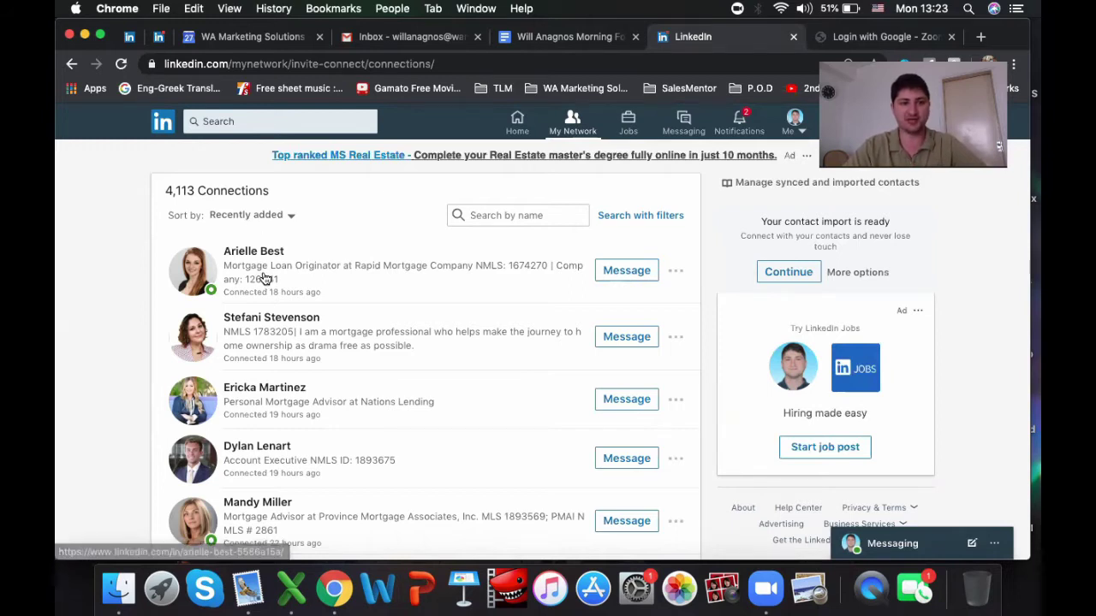
scroll(265, 278, down, 15)
scroll(265, 278, up, 15)
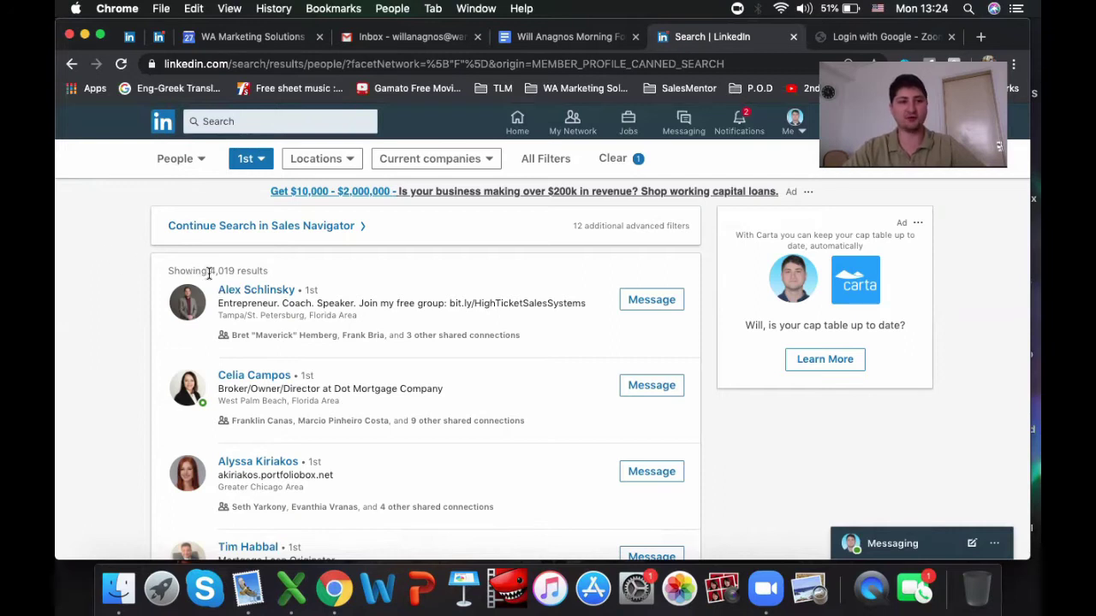
drag(211, 270, 265, 269)
click(243, 269)
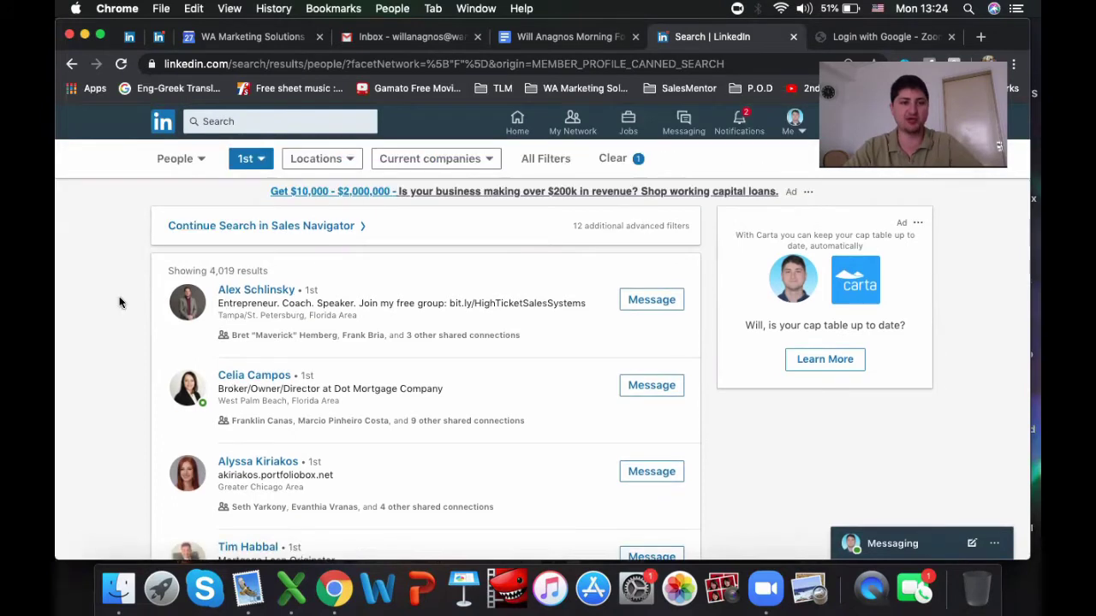
triple_click(248, 269)
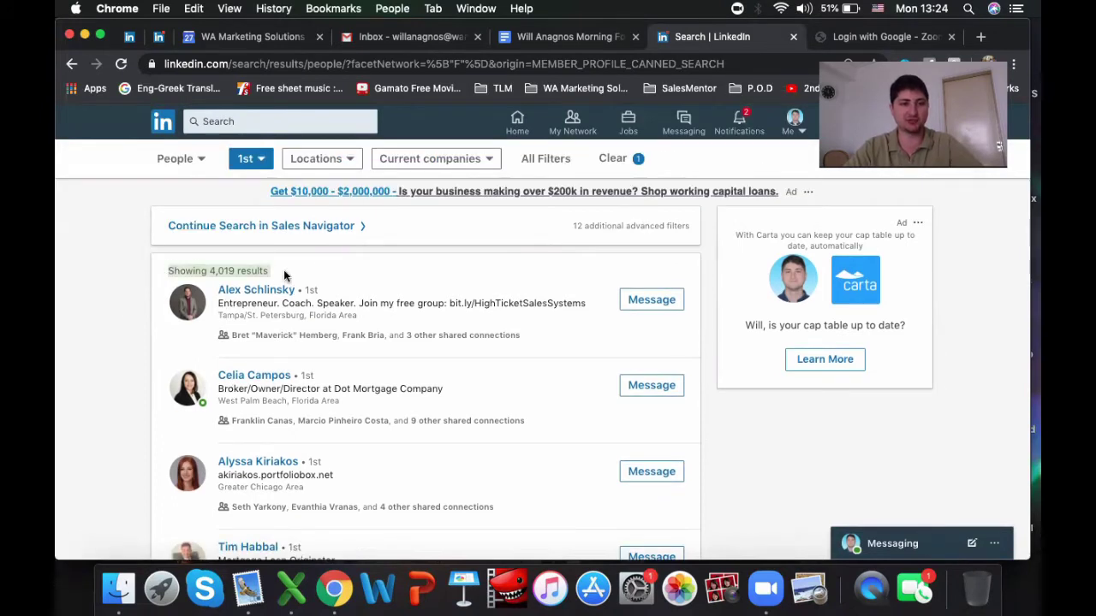
click(274, 316)
scroll(274, 326, down, 10)
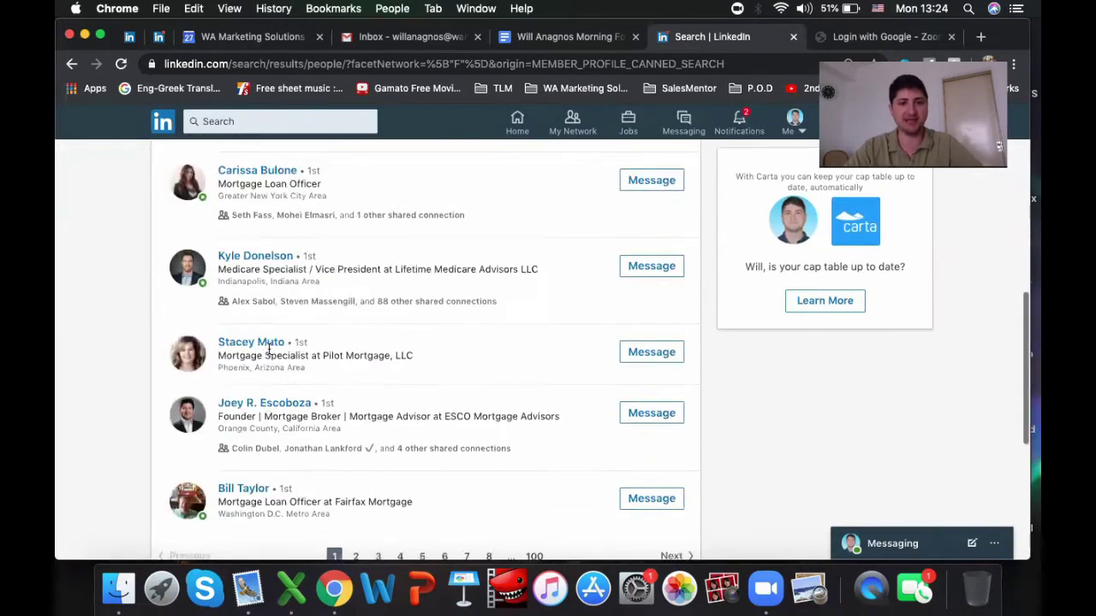
key(super+bracketleft)
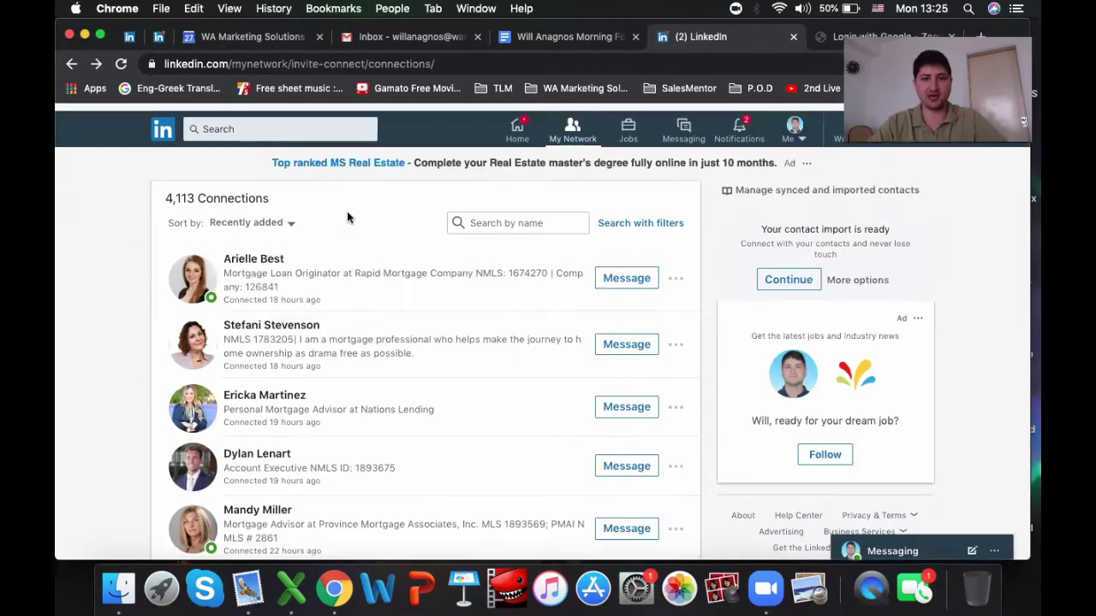
click(656, 225)
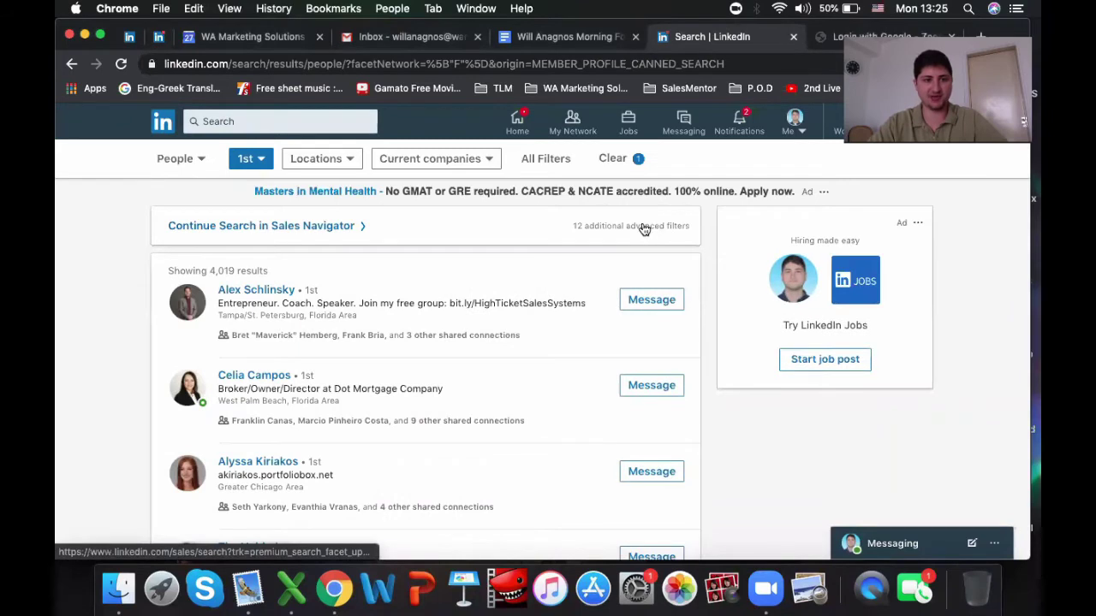
Move the connections search into Sales Navigator and review the Lead filter panel
click(314, 236)
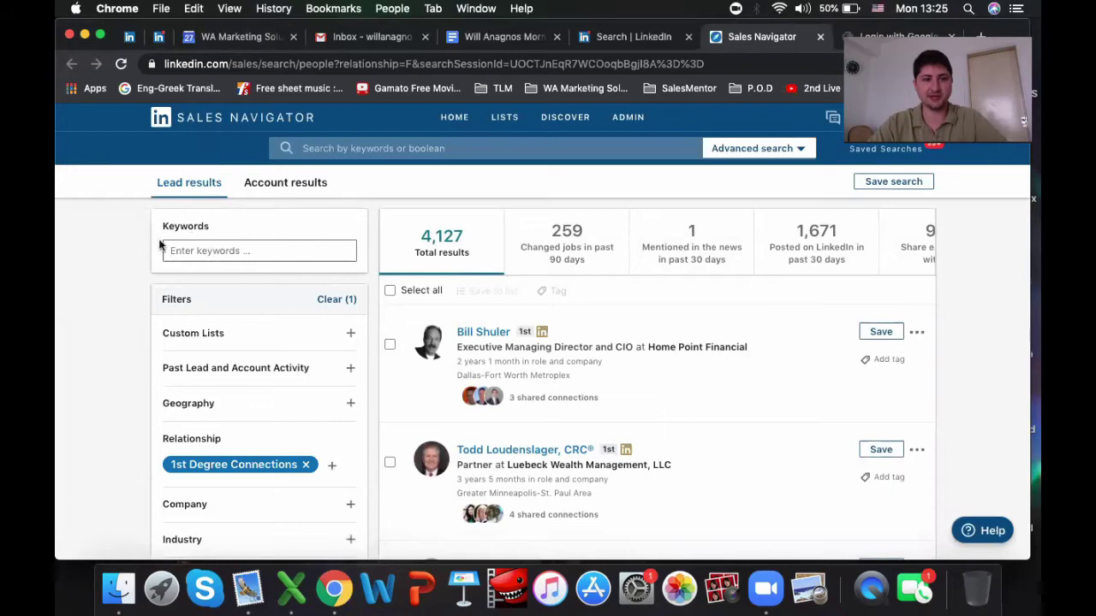
scroll(118, 310, down, 1)
scroll(118, 309, up, 1)
scroll(118, 310, down, 4)
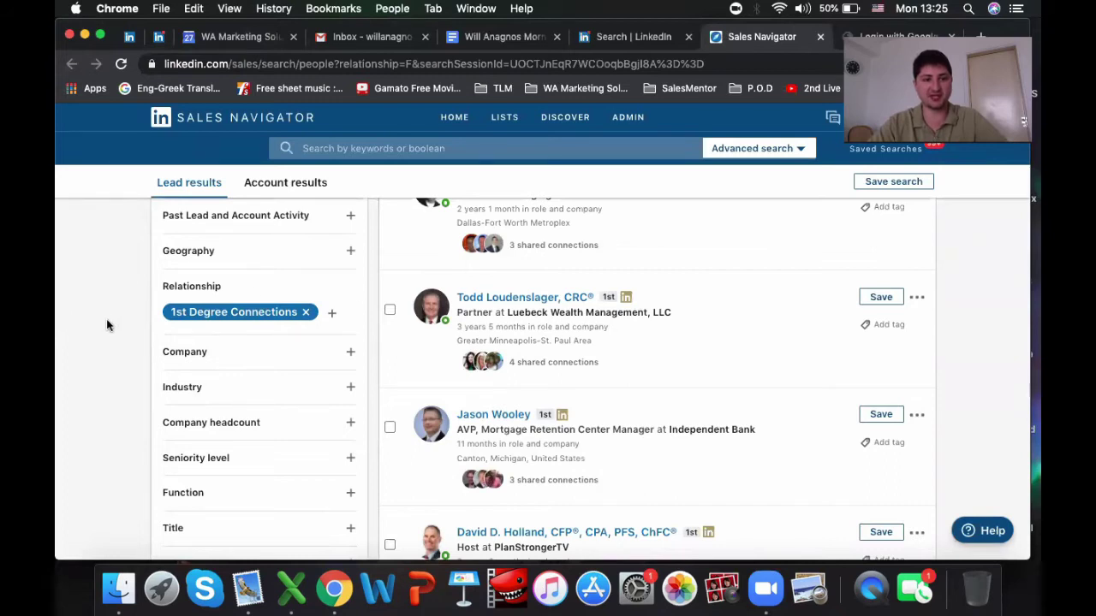
scroll(106, 320, up, 2)
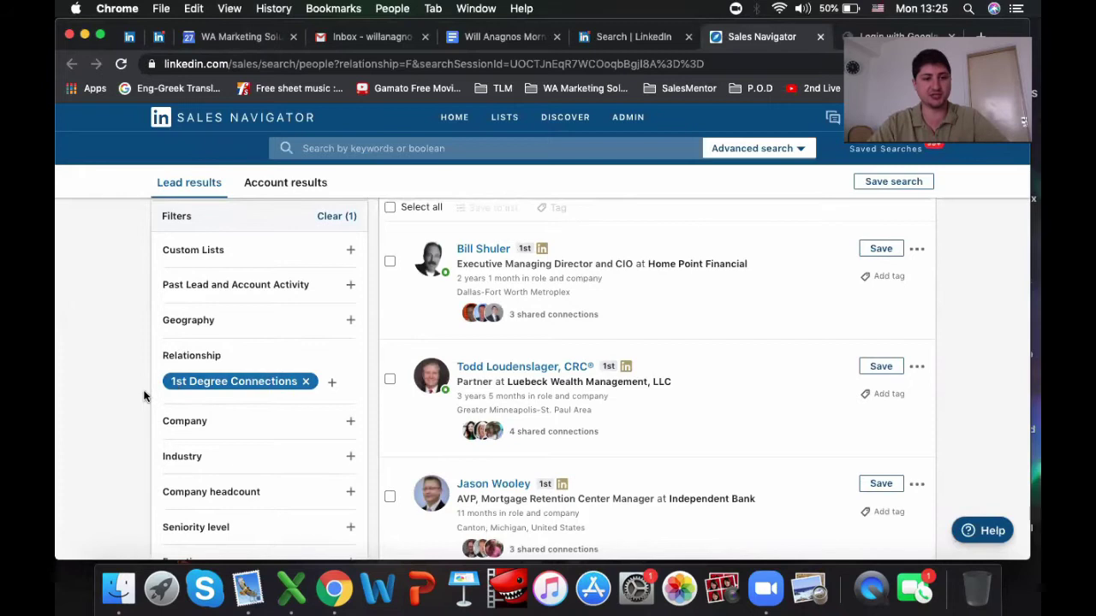
scroll(144, 396, down, 2)
scroll(145, 391, up, 3)
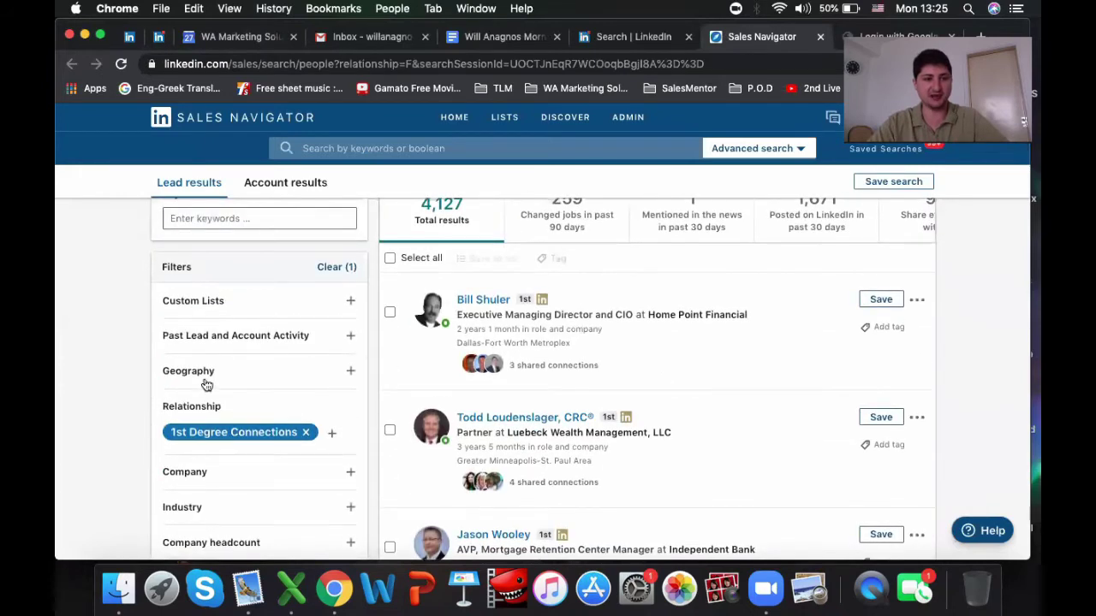
Add the 'Illinois, United States' location (254 results) to the Geography filter, replacing 'chicago'
click(215, 386)
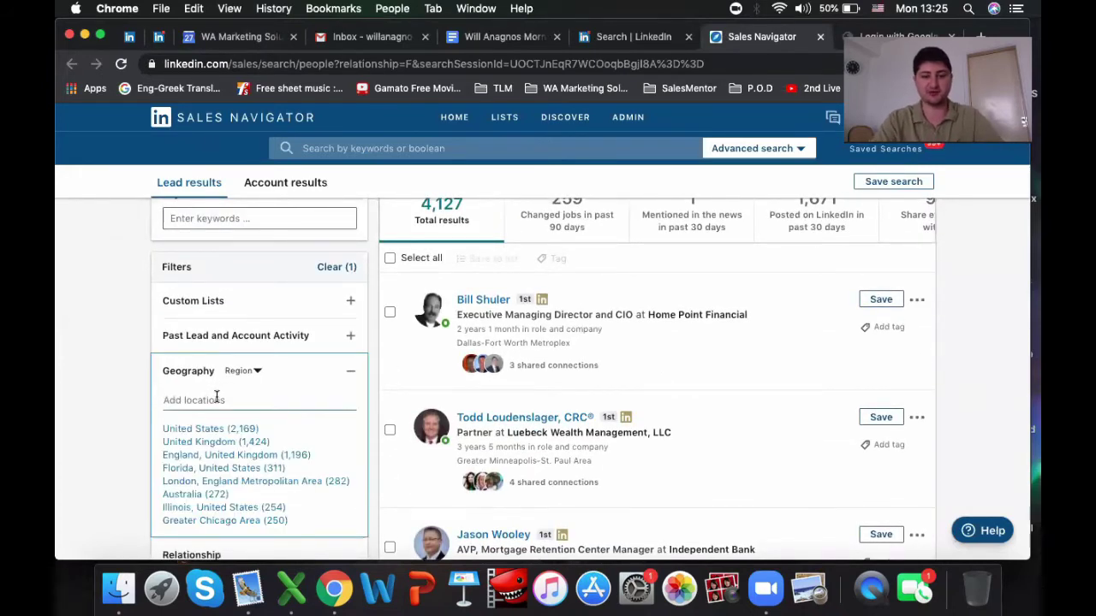
text(chicago)
double_click(200, 400)
text(cllinoi)
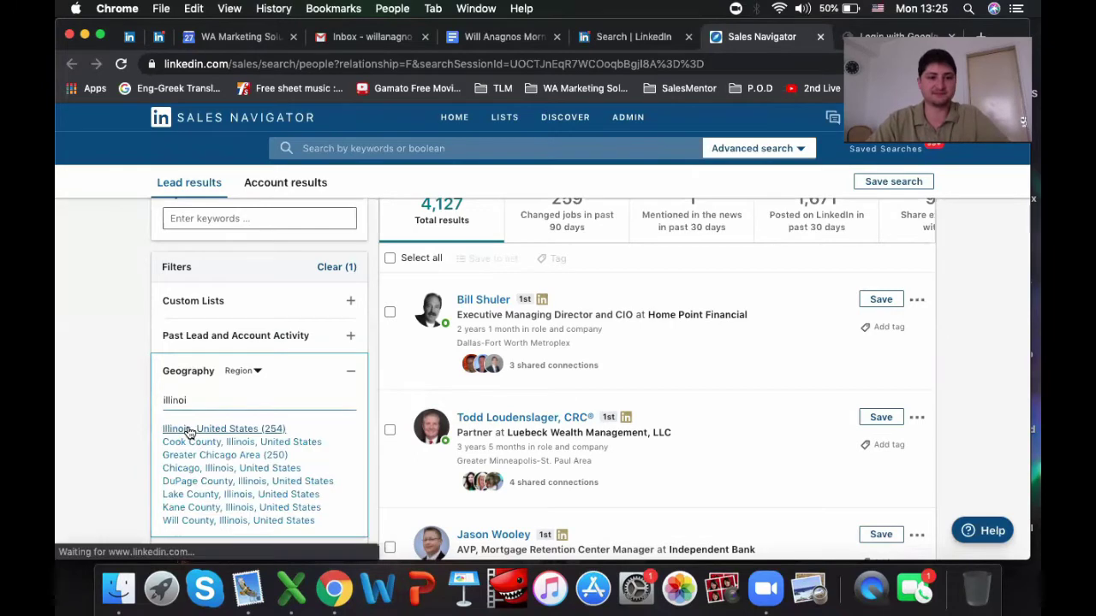
click(189, 431)
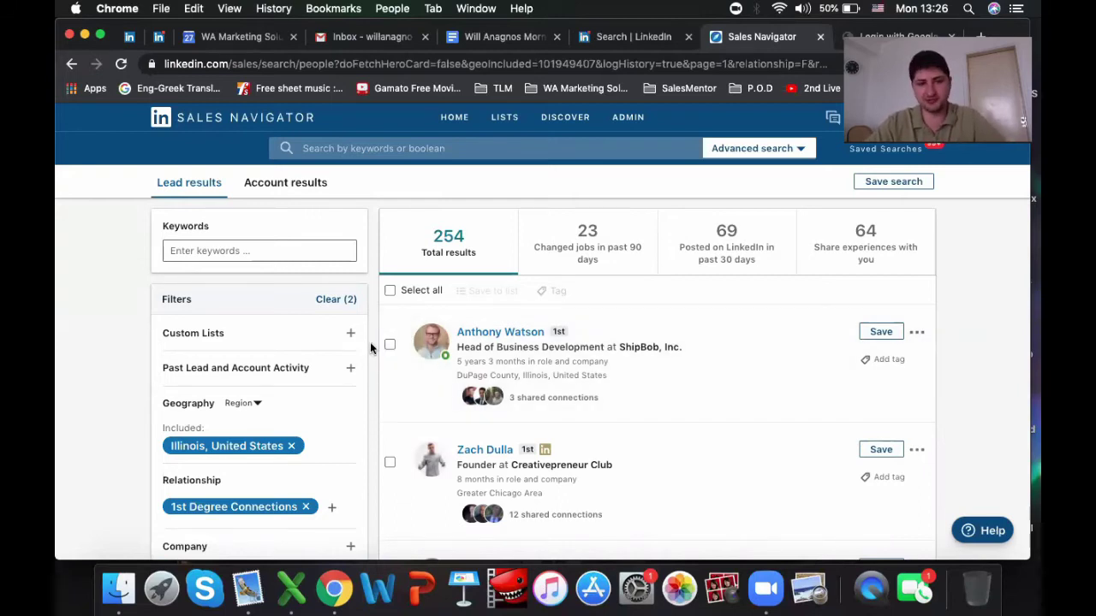
scroll(370, 346, down, 1)
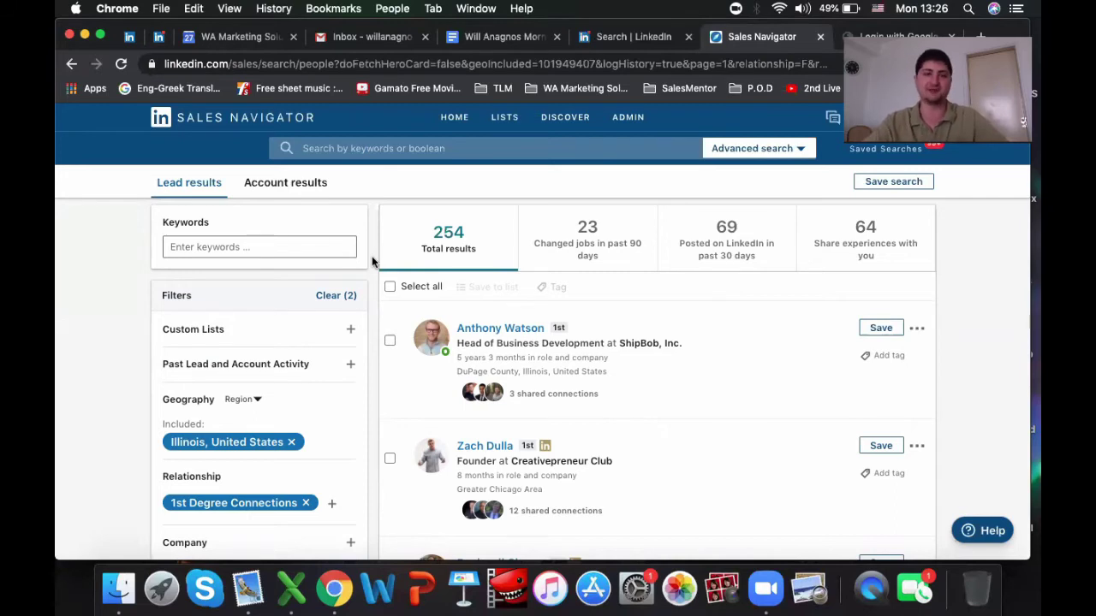
scroll(371, 256, down, 5)
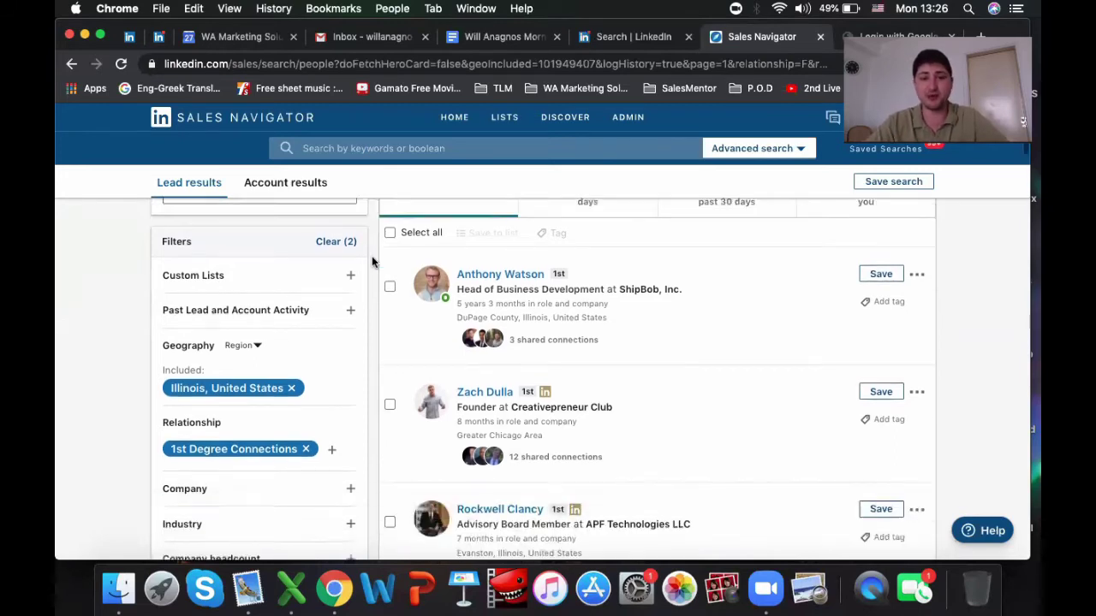
scroll(371, 256, down, 10)
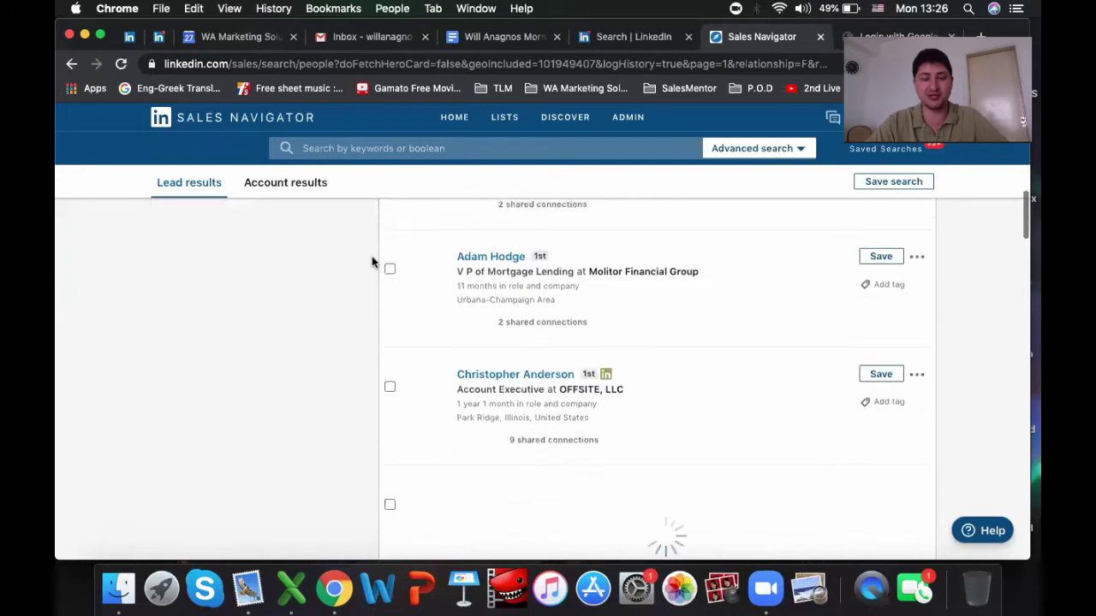
scroll(372, 256, down, 7)
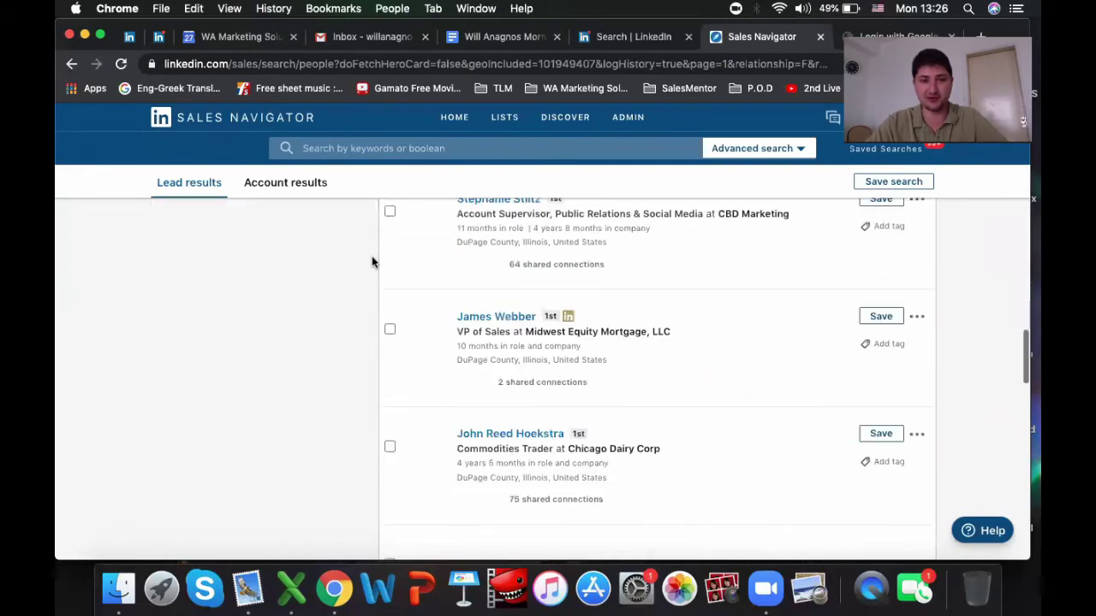
scroll(371, 262, down, 6)
scroll(371, 262, up, 20)
scroll(351, 360, down, 4)
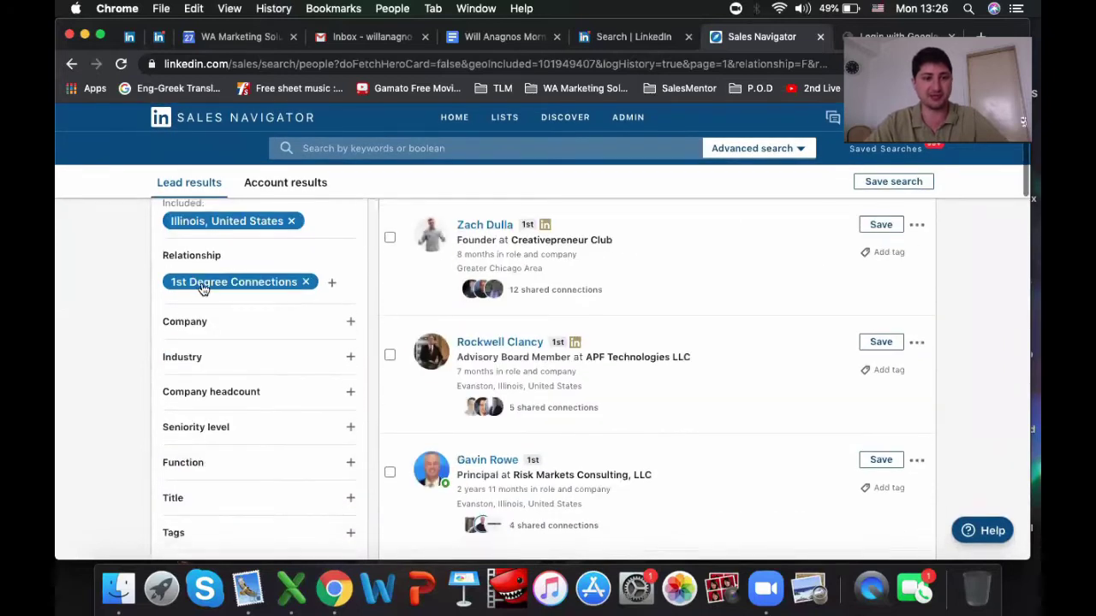
scroll(195, 317, down, 2)
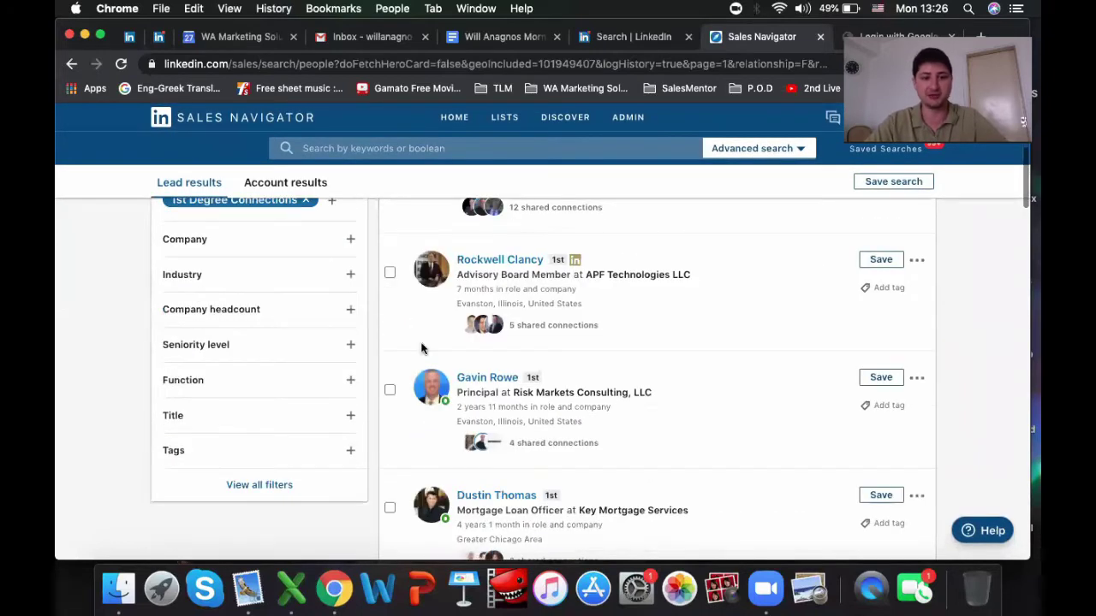
scroll(373, 331, up, 4)
scroll(373, 331, up, 3)
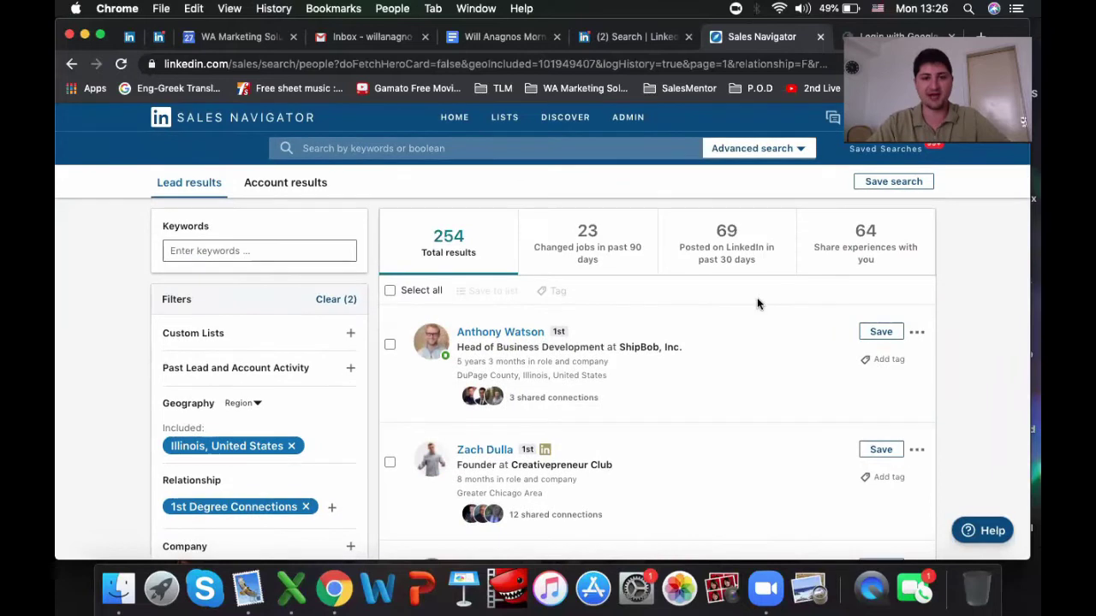
scroll(530, 313, down, 3)
scroll(501, 314, down, 4)
scroll(501, 314, up, 6)
scroll(502, 312, down, 1)
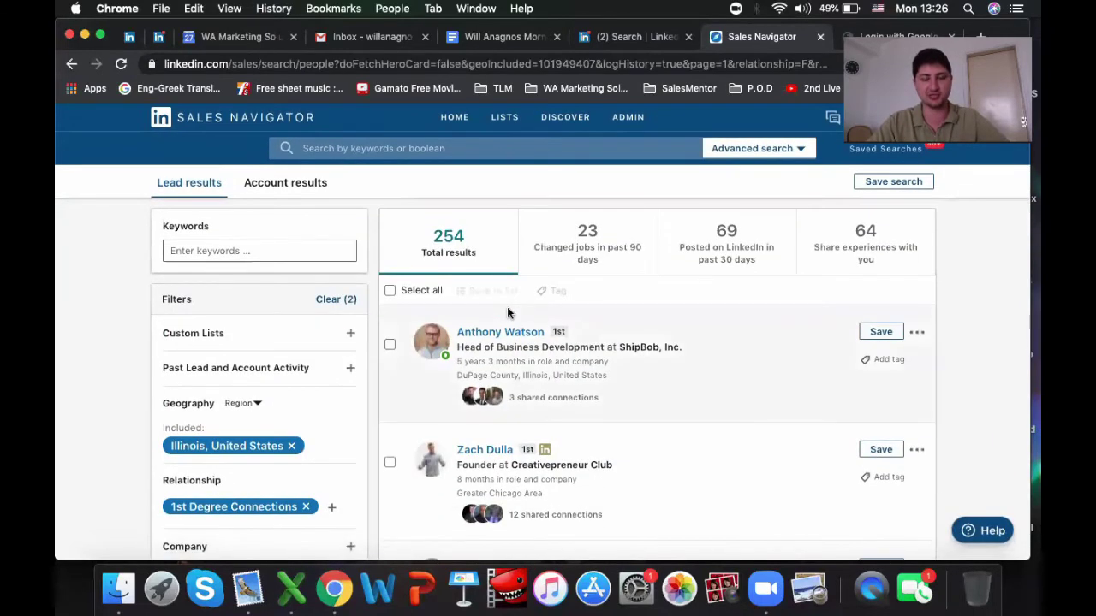